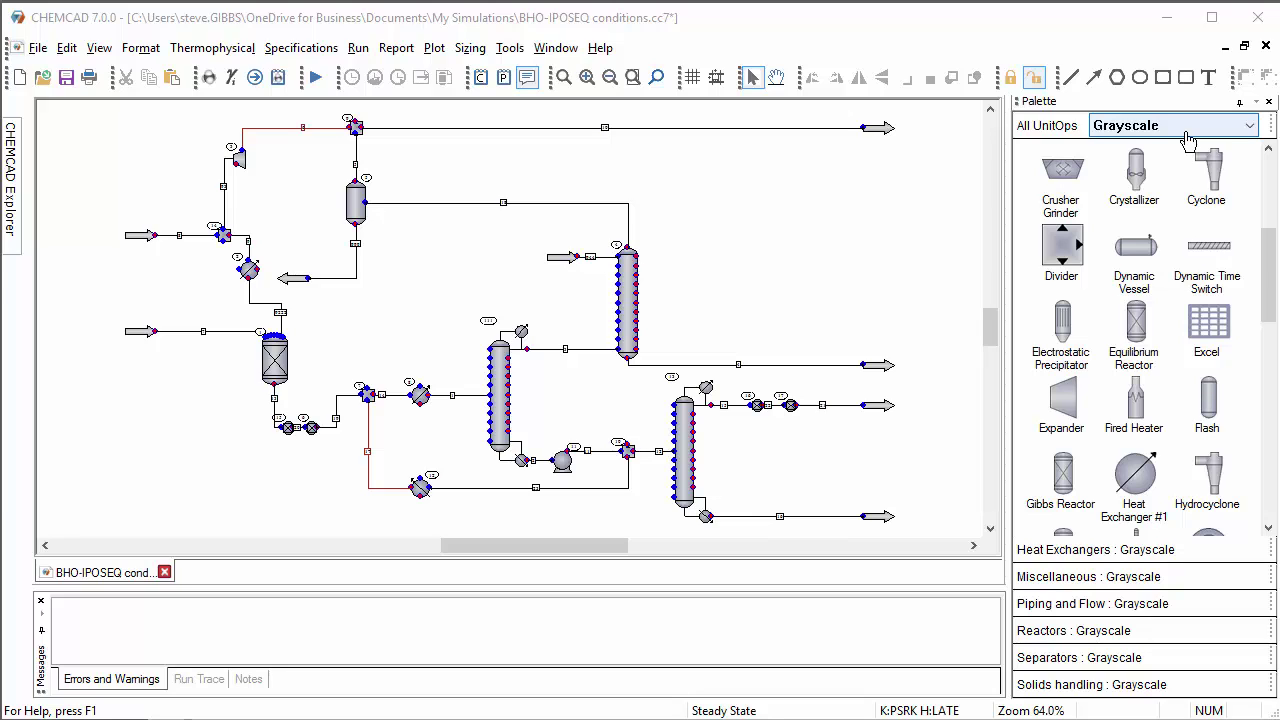
- Switch the palette icons to System Color and scroll down to the Solids and Stream Reference units
click(1187, 130)
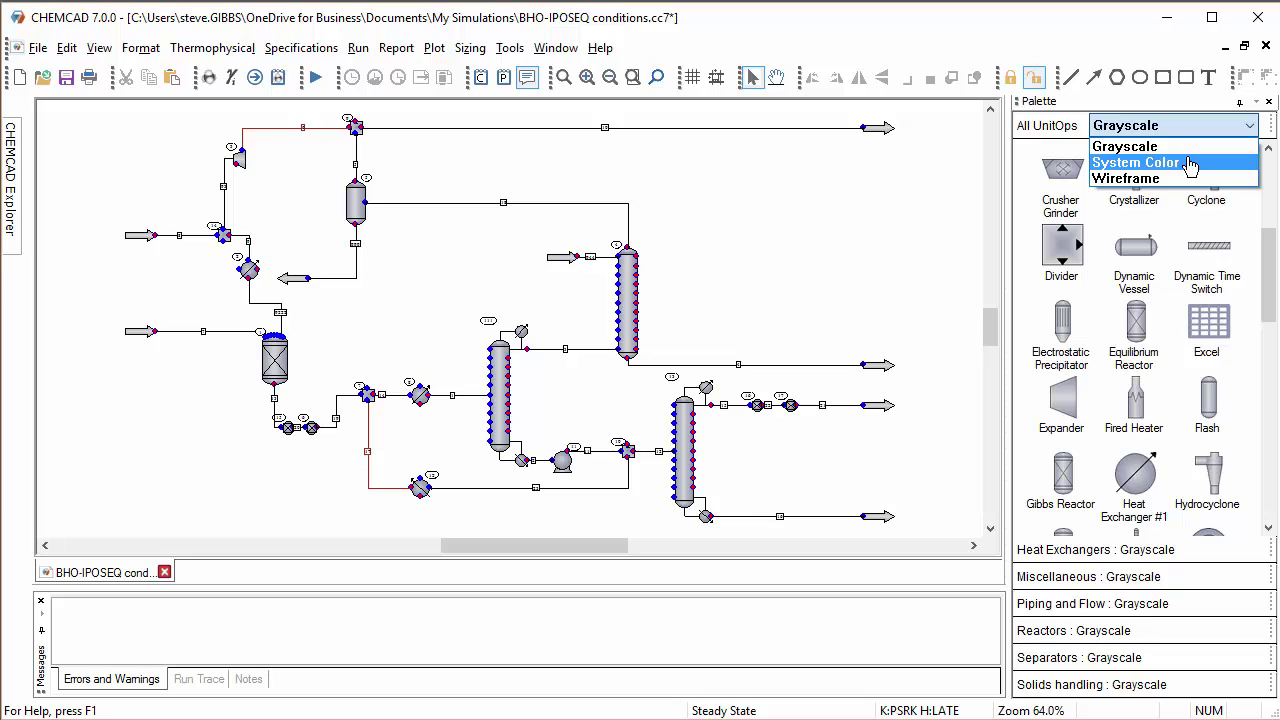
click(1189, 163)
click(1189, 163)
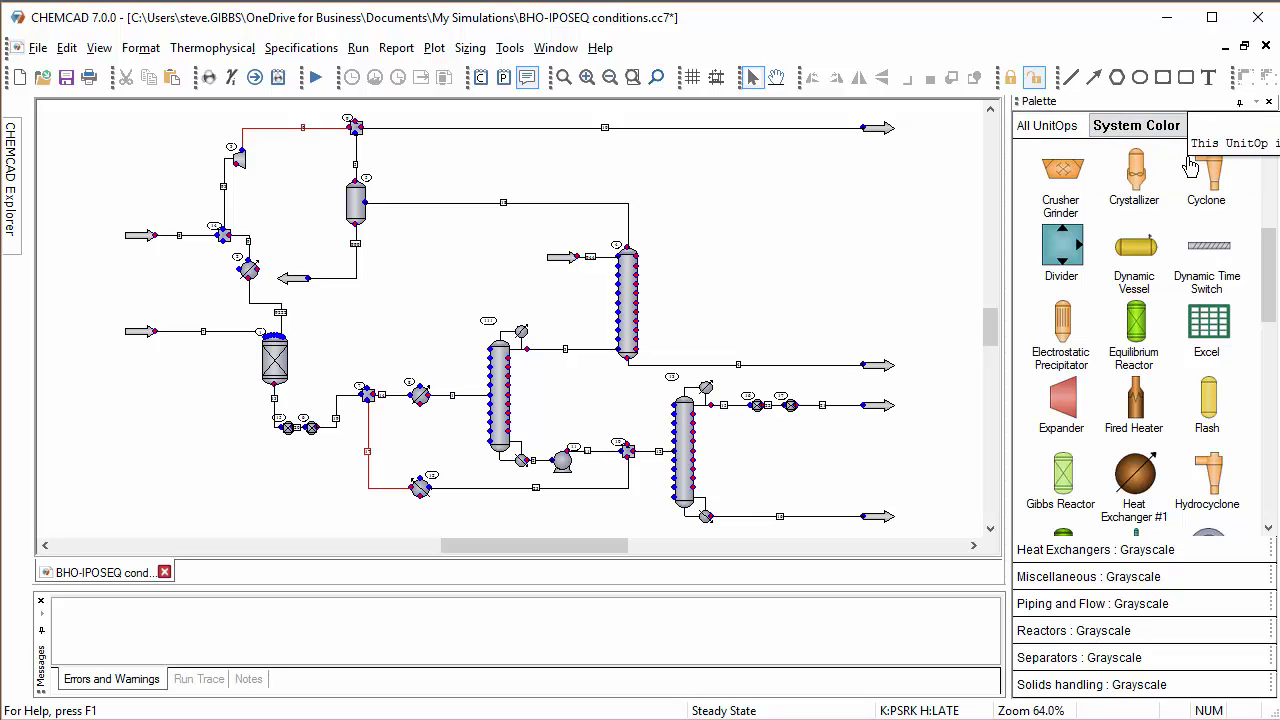
drag(1268, 262, 1268, 294)
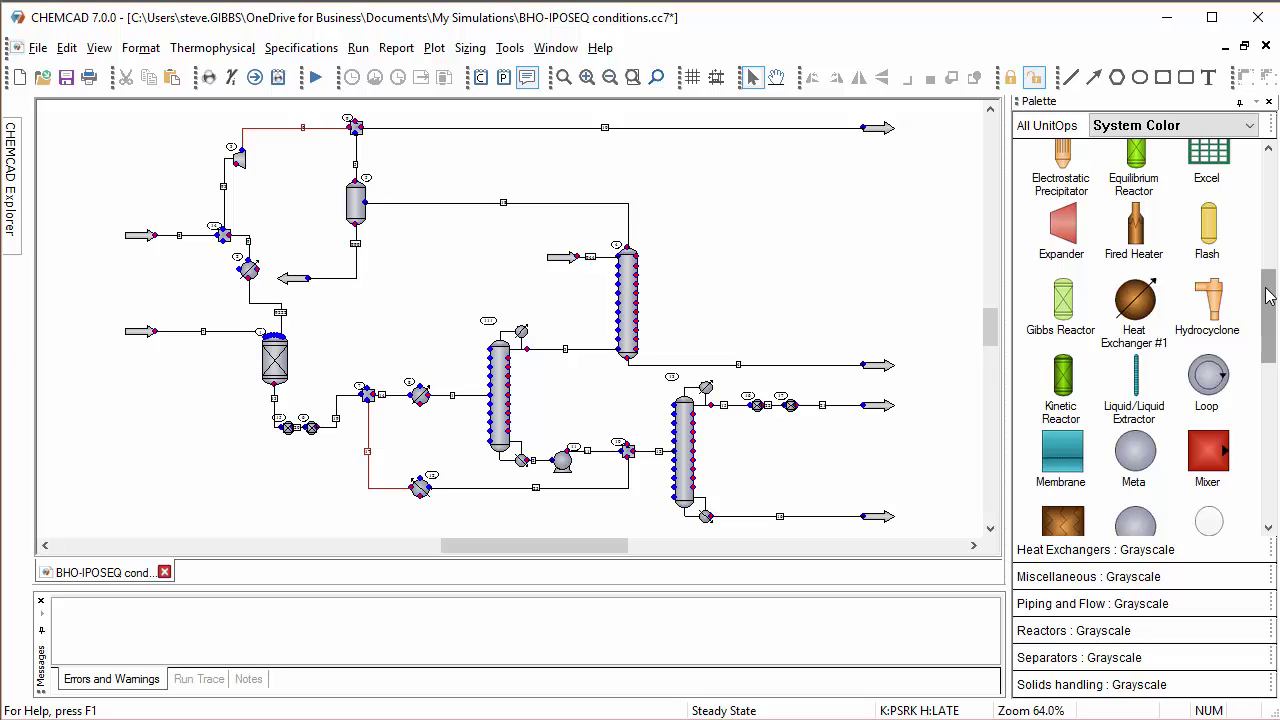
drag(1267, 293, 1270, 360)
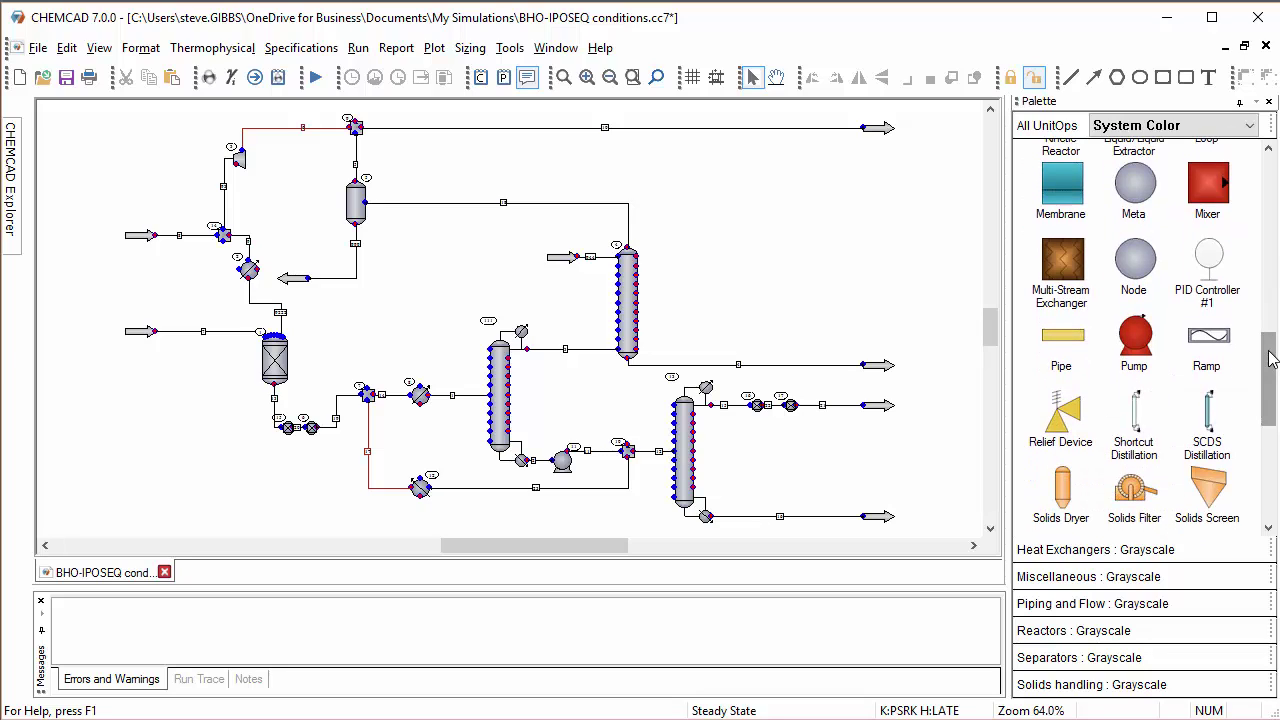
drag(1272, 360, 1272, 393)
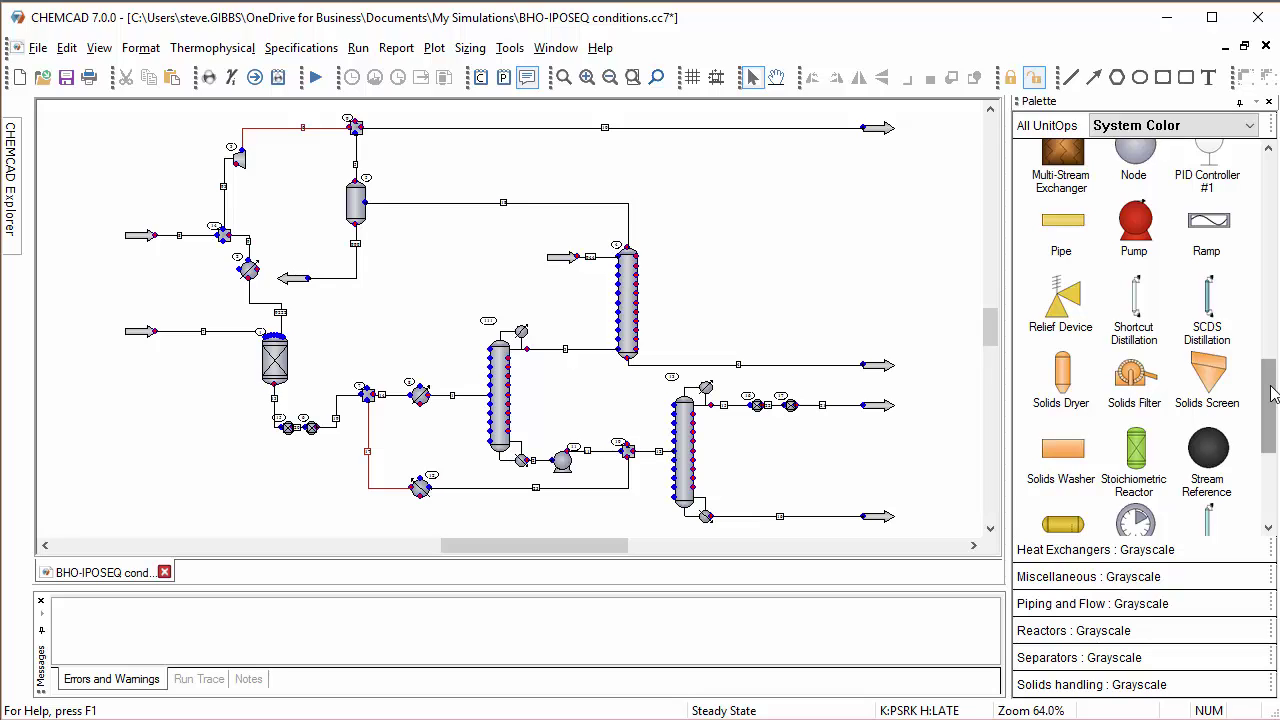
- Switch the palette icons to Wireframe and scroll back up to Feed and Product
click(1189, 130)
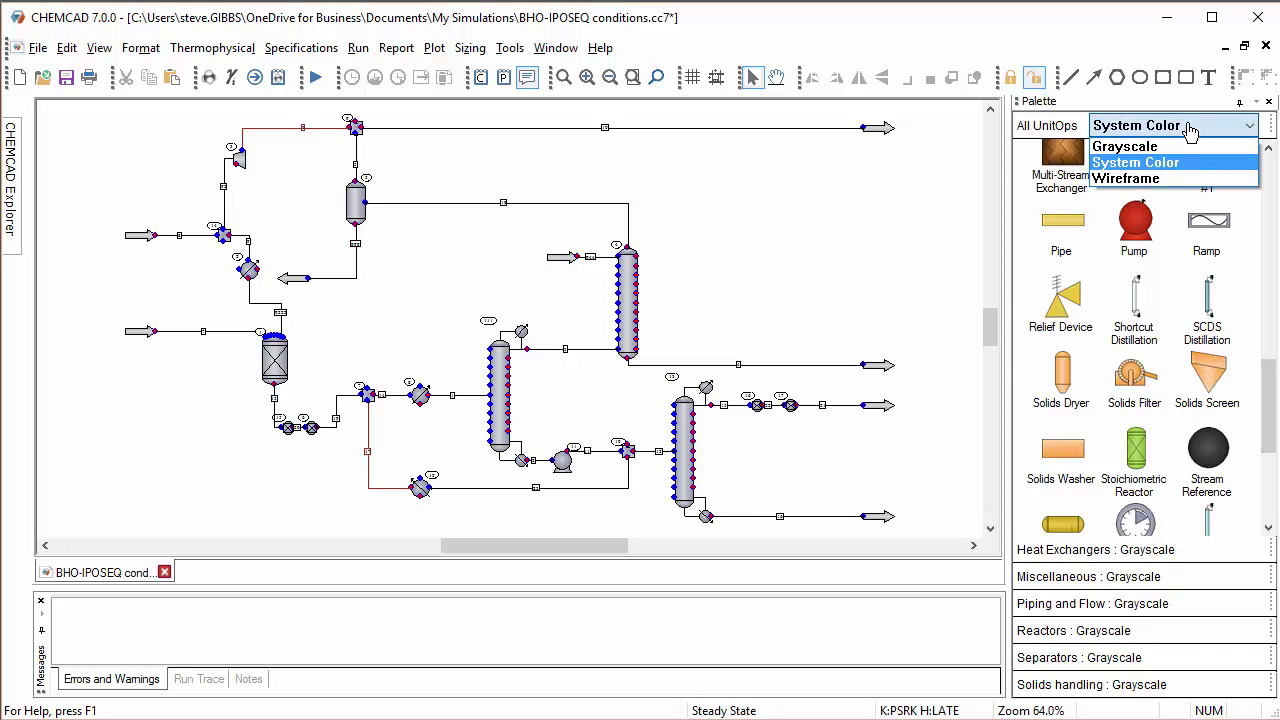
click(1191, 178)
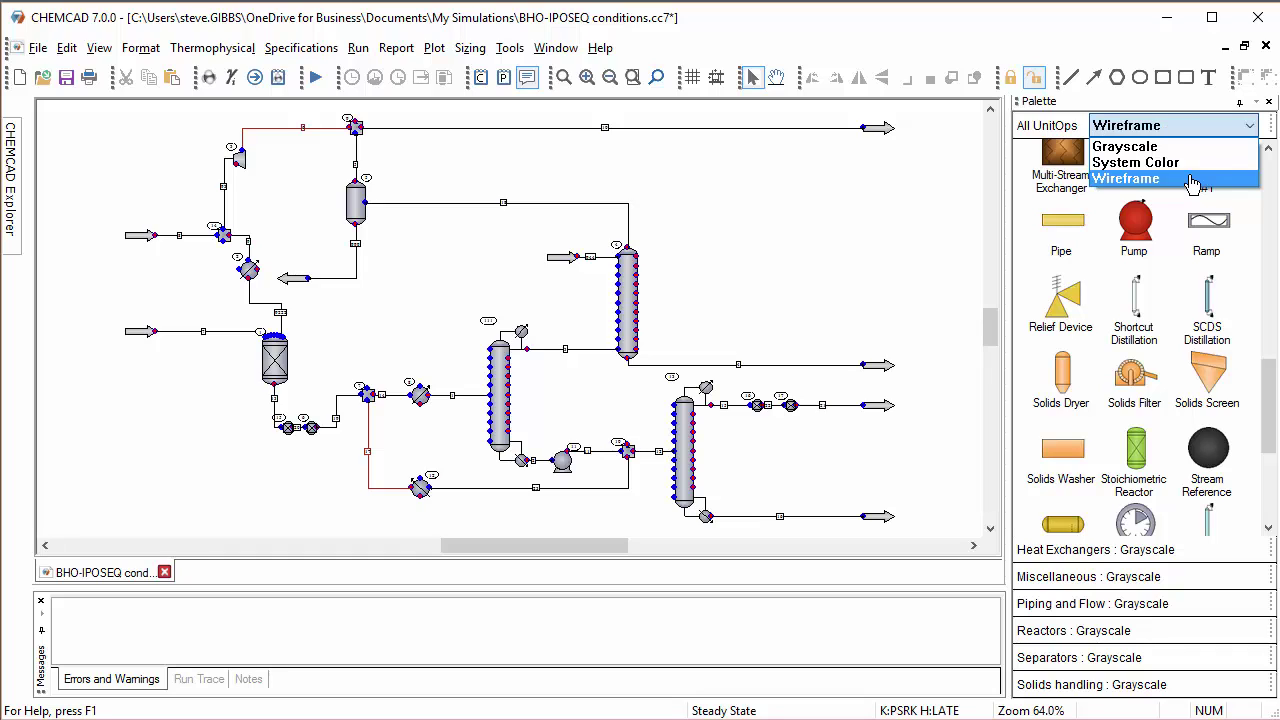
click(1191, 179)
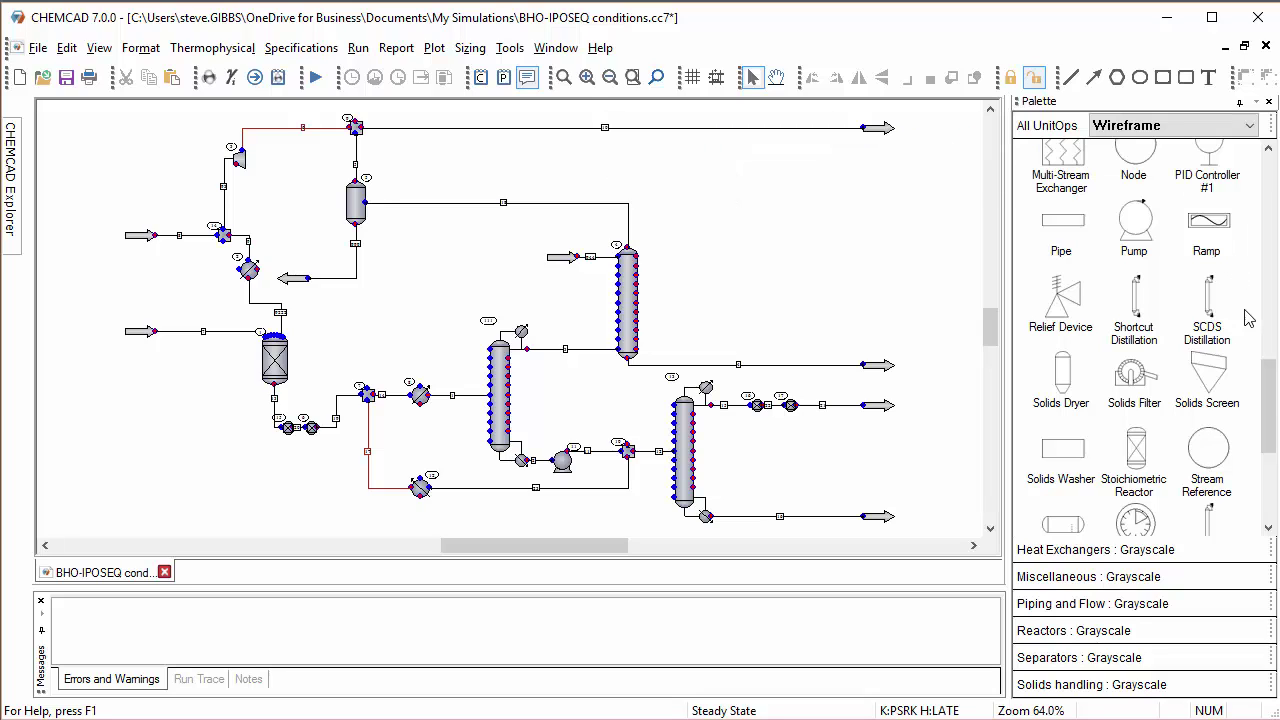
drag(1267, 403, 1270, 175)
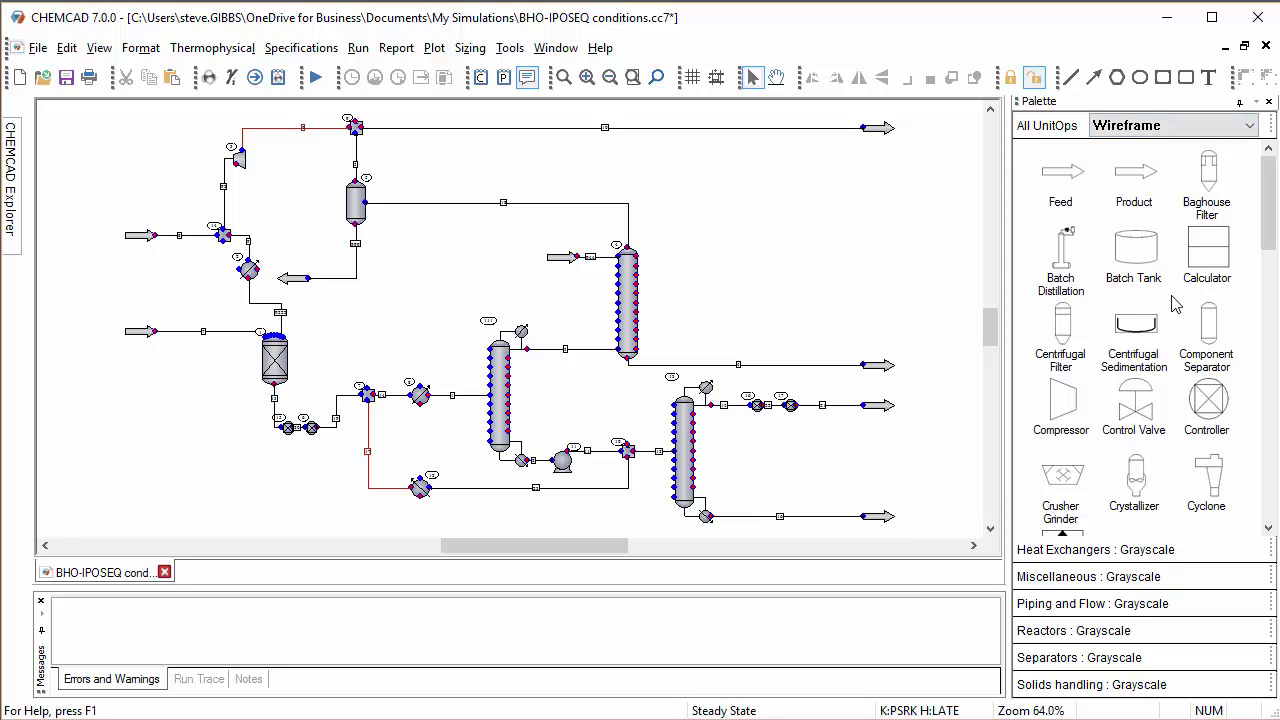
click(1071, 333)
click(836, 240)
click(902, 262)
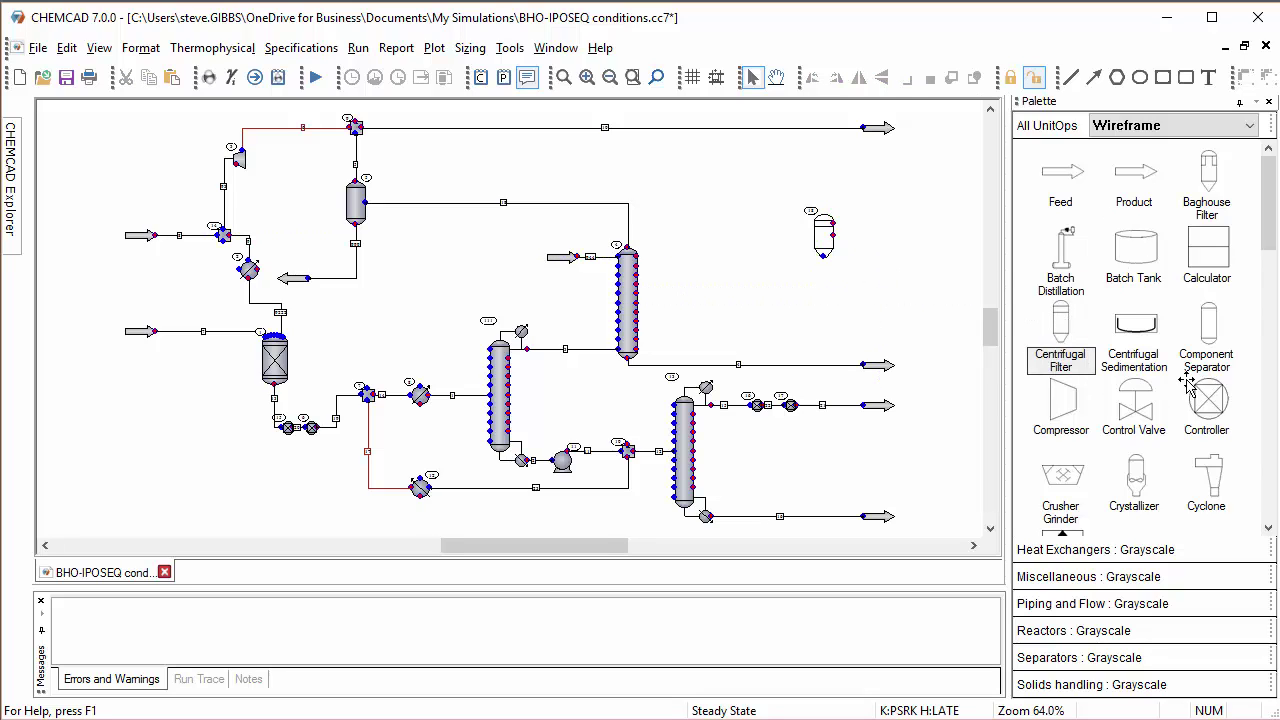
mouse_move(833, 245)
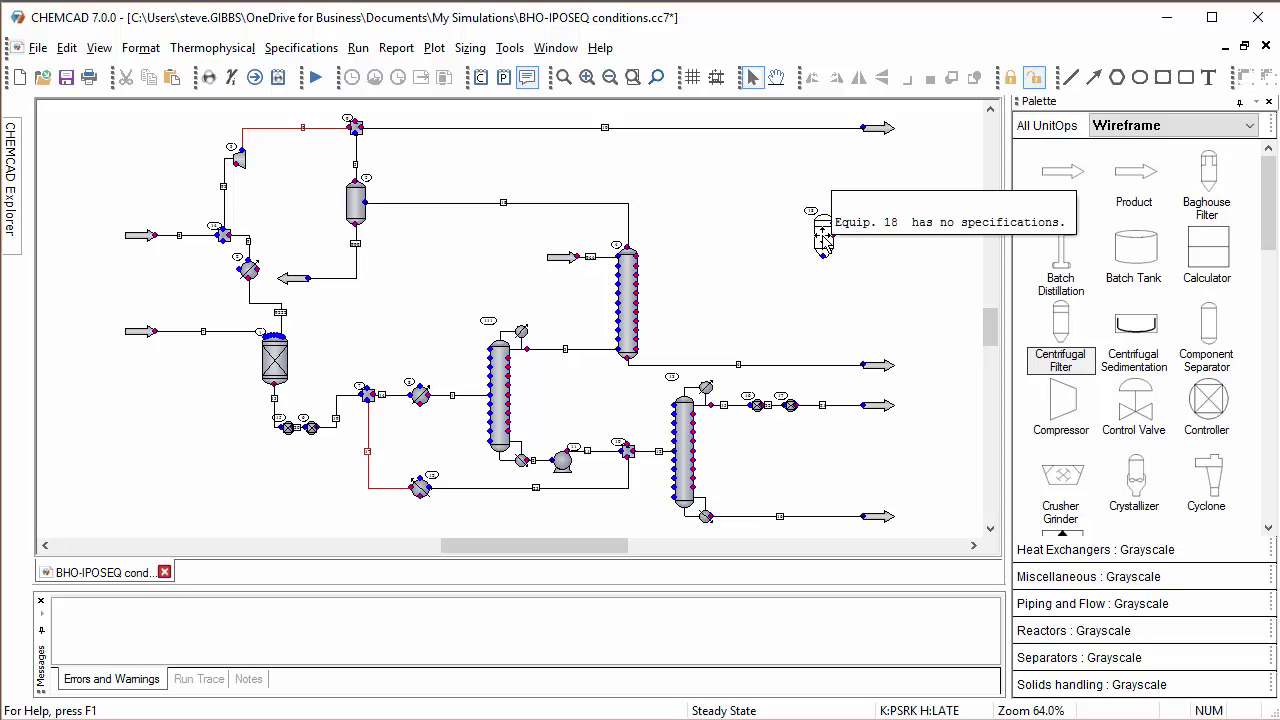
click(824, 240)
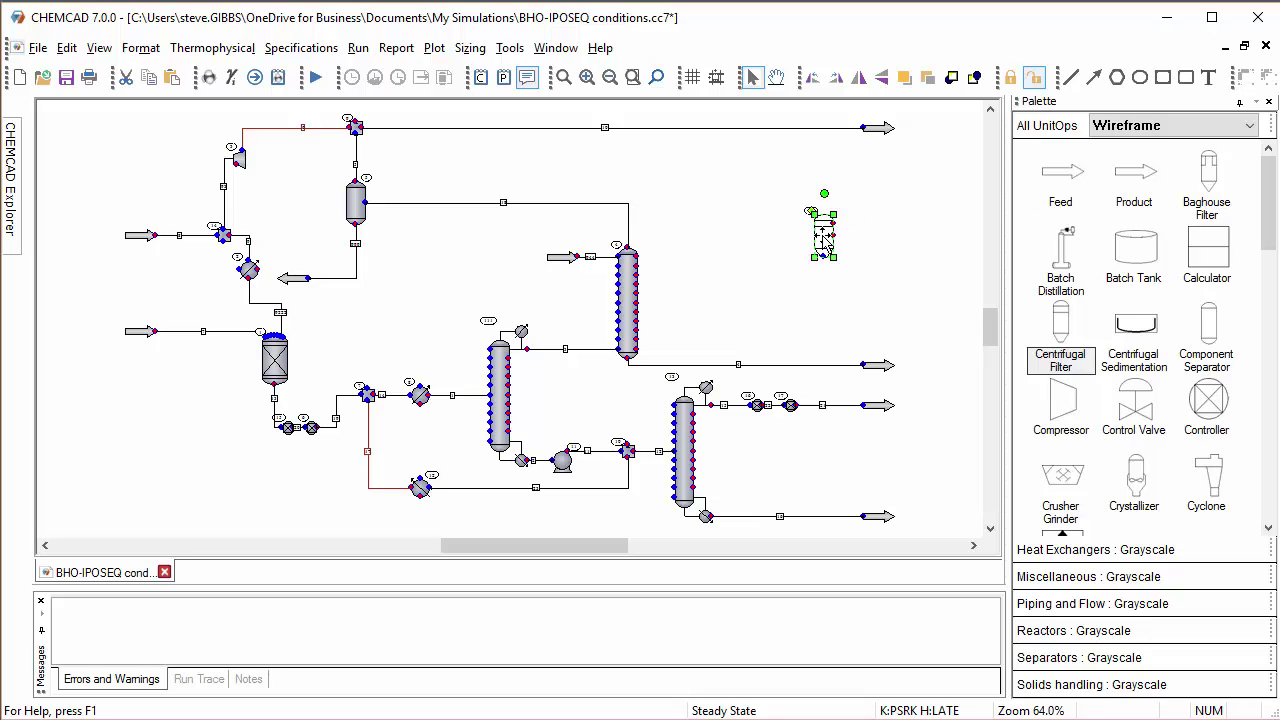
key(Delete)
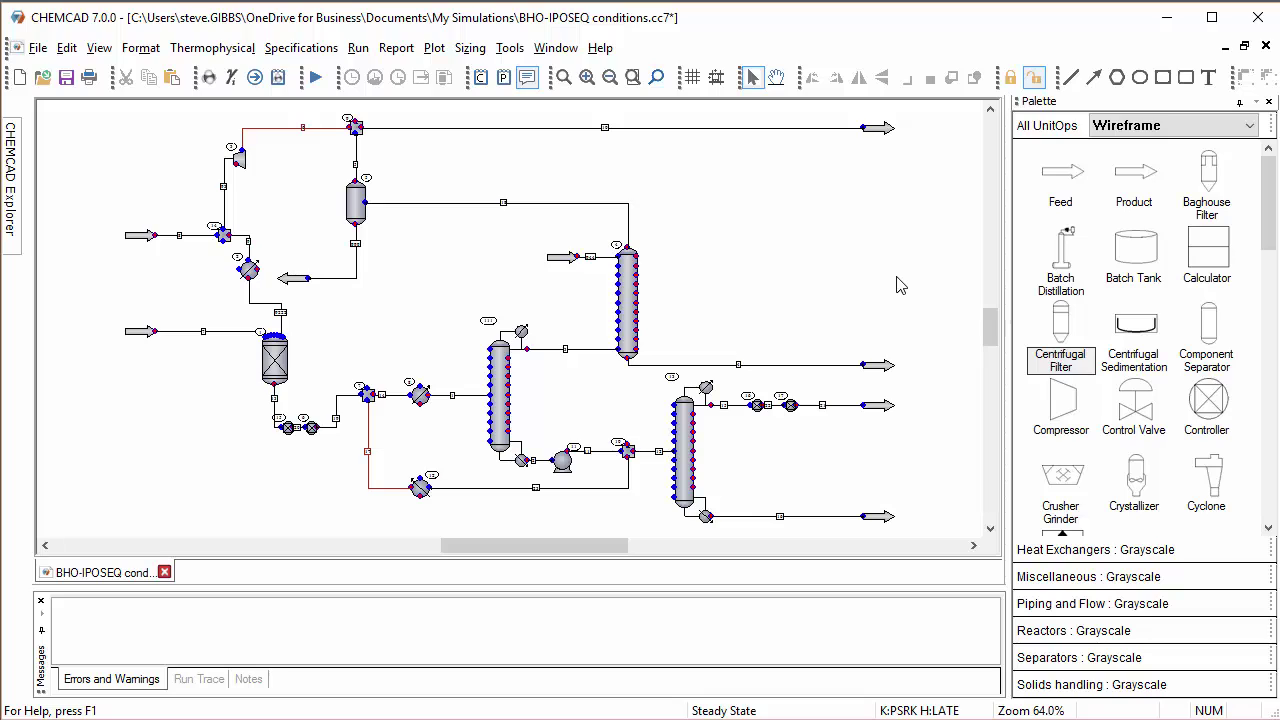
key(ctrl+a)
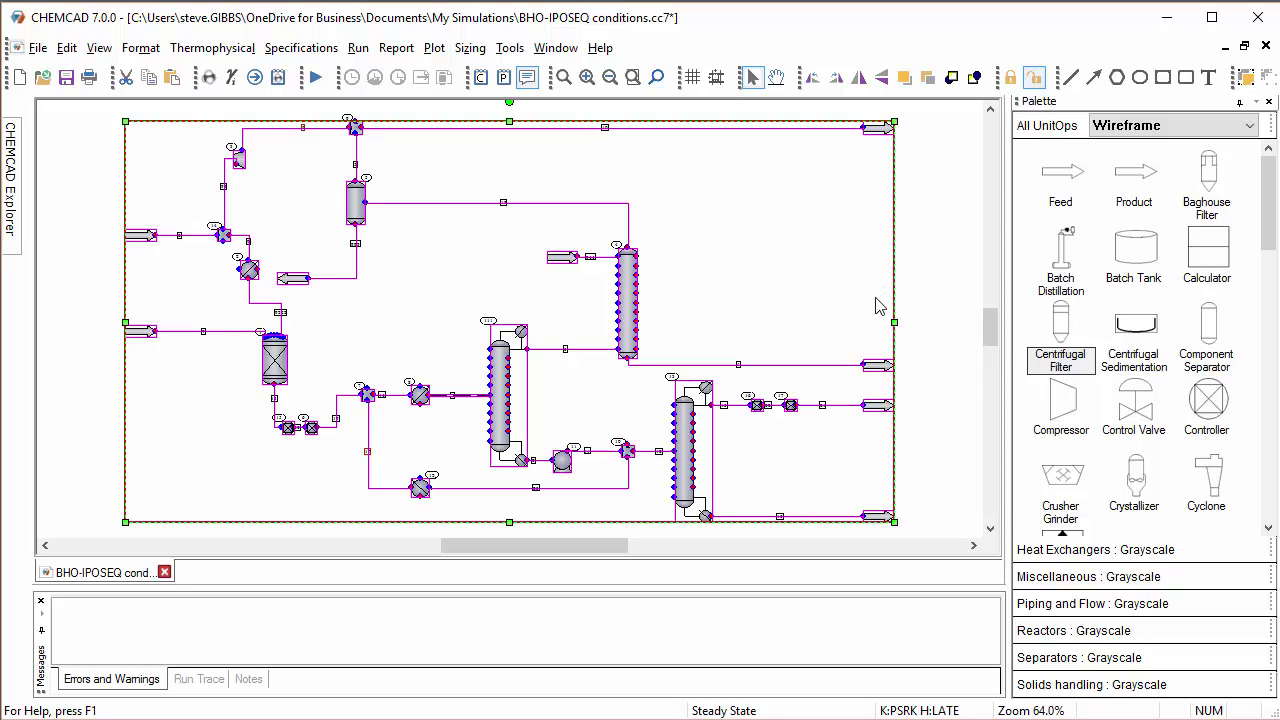
right_click(630, 311)
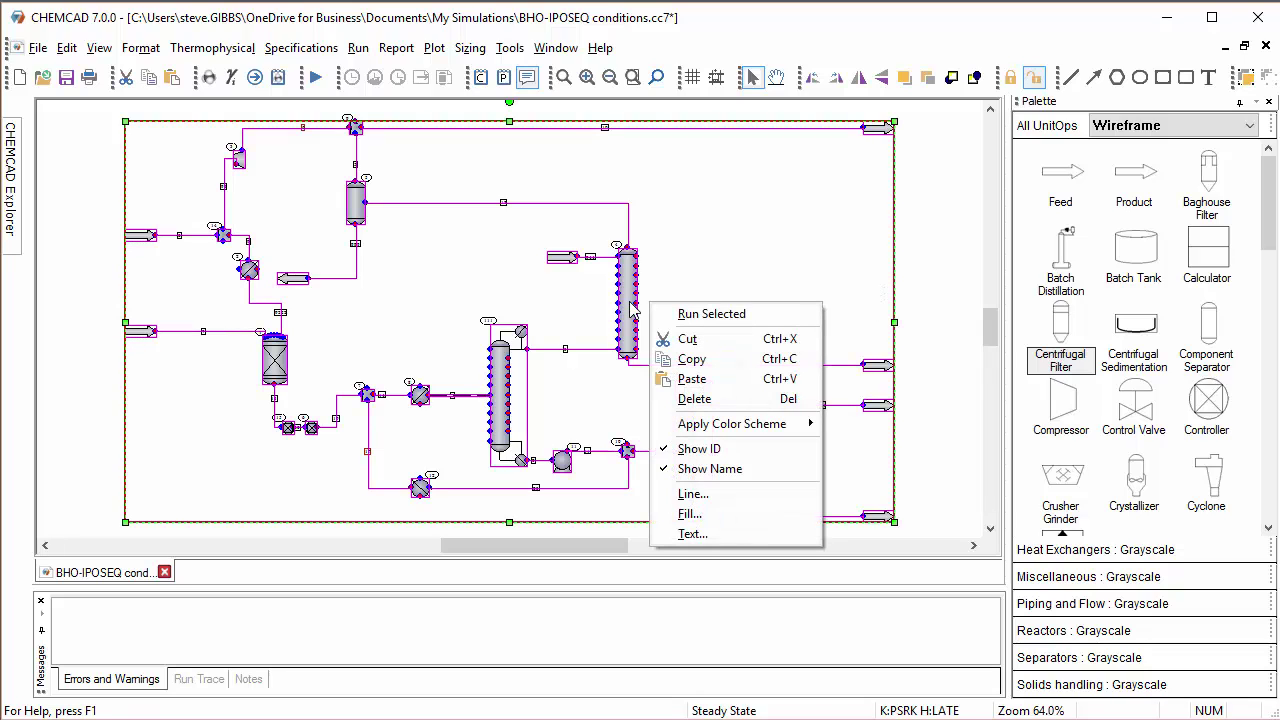
mouse_move(701, 432)
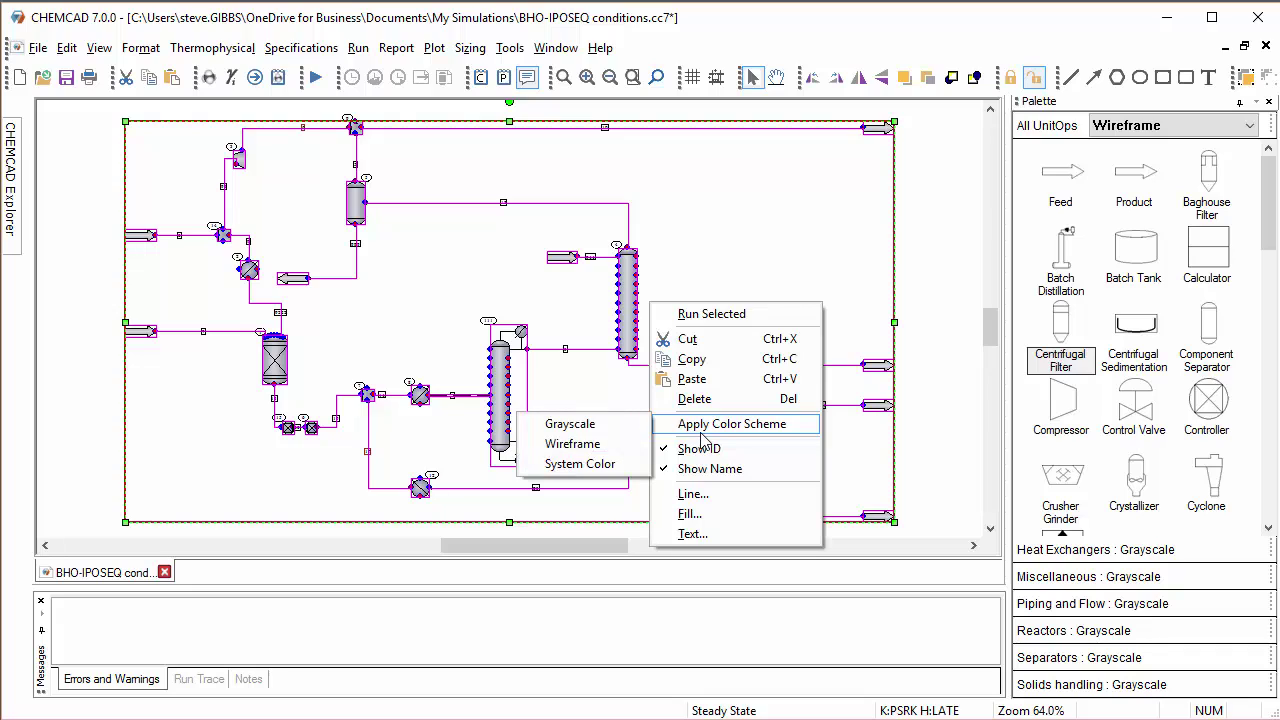
click(620, 445)
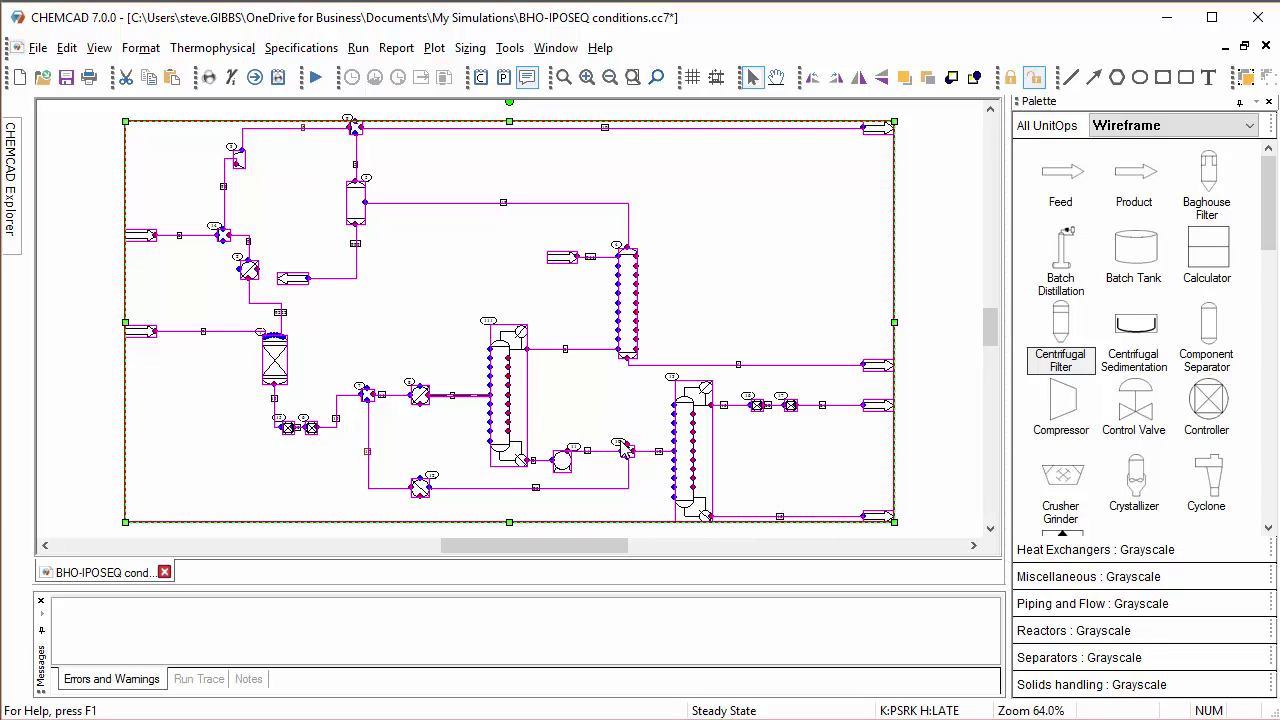
click(955, 273)
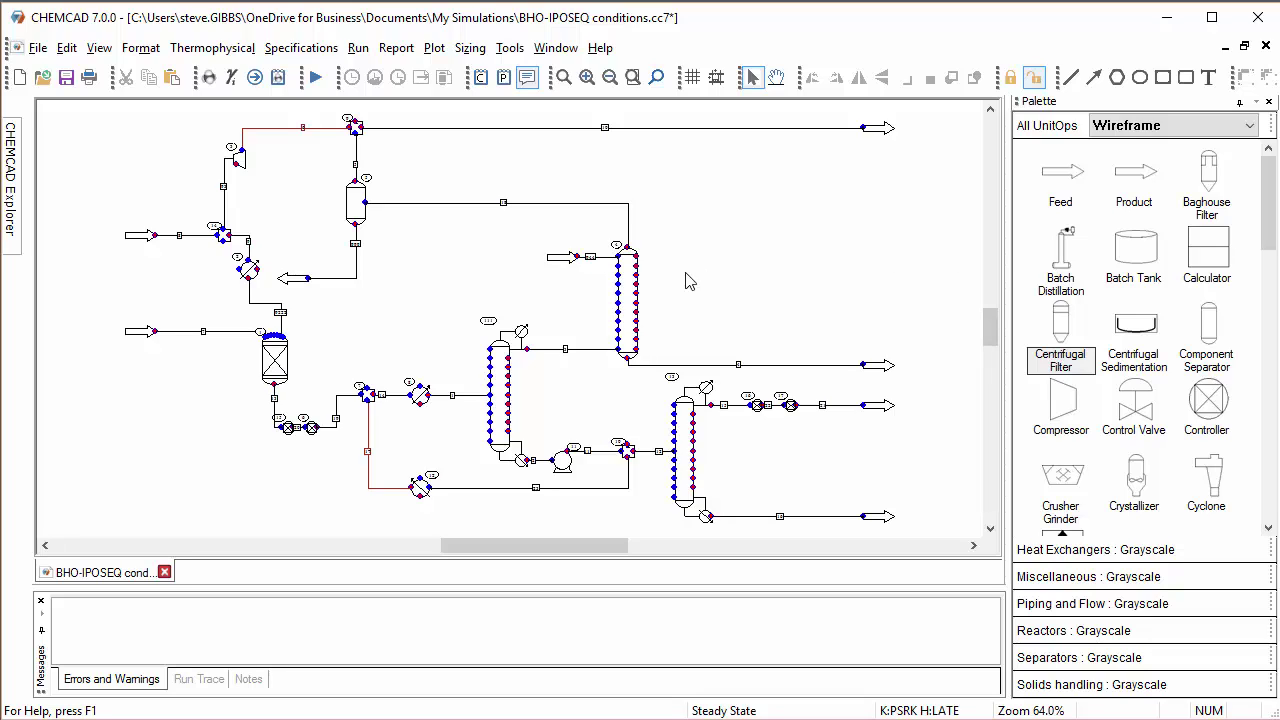
- Apply the System Color scheme to the upper-right distillation column
right_click(633, 283)
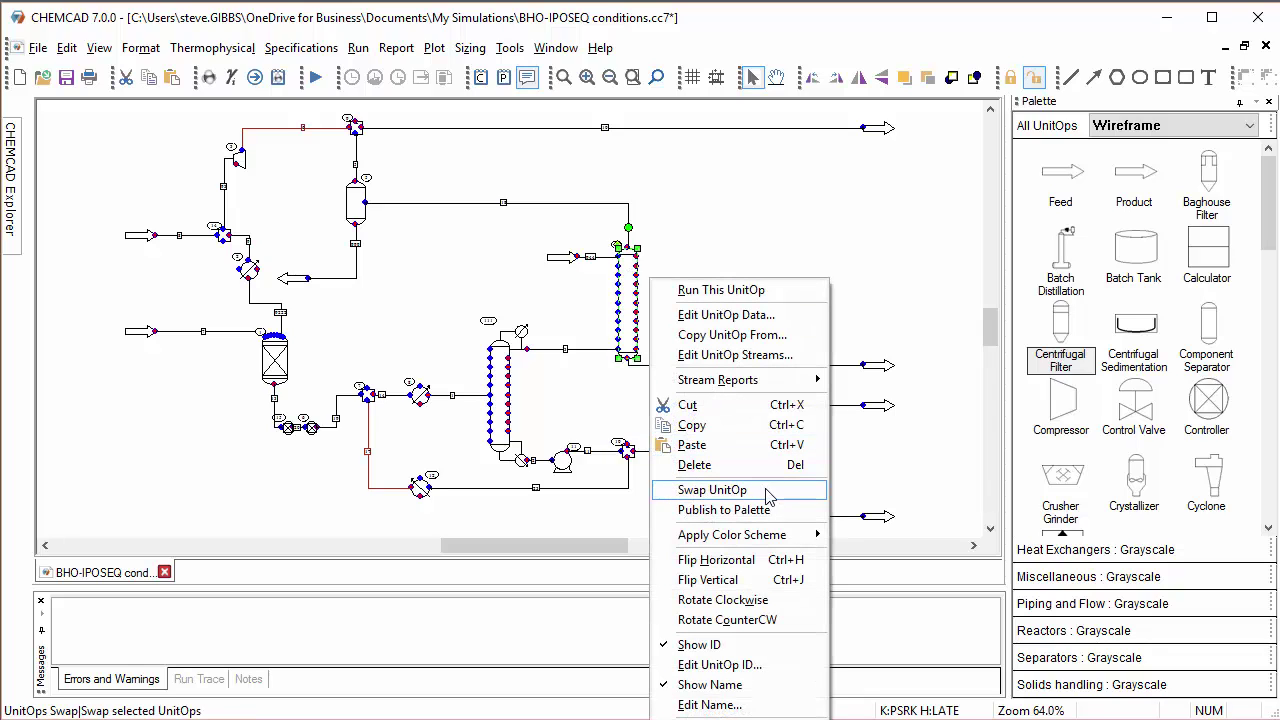
mouse_move(700, 537)
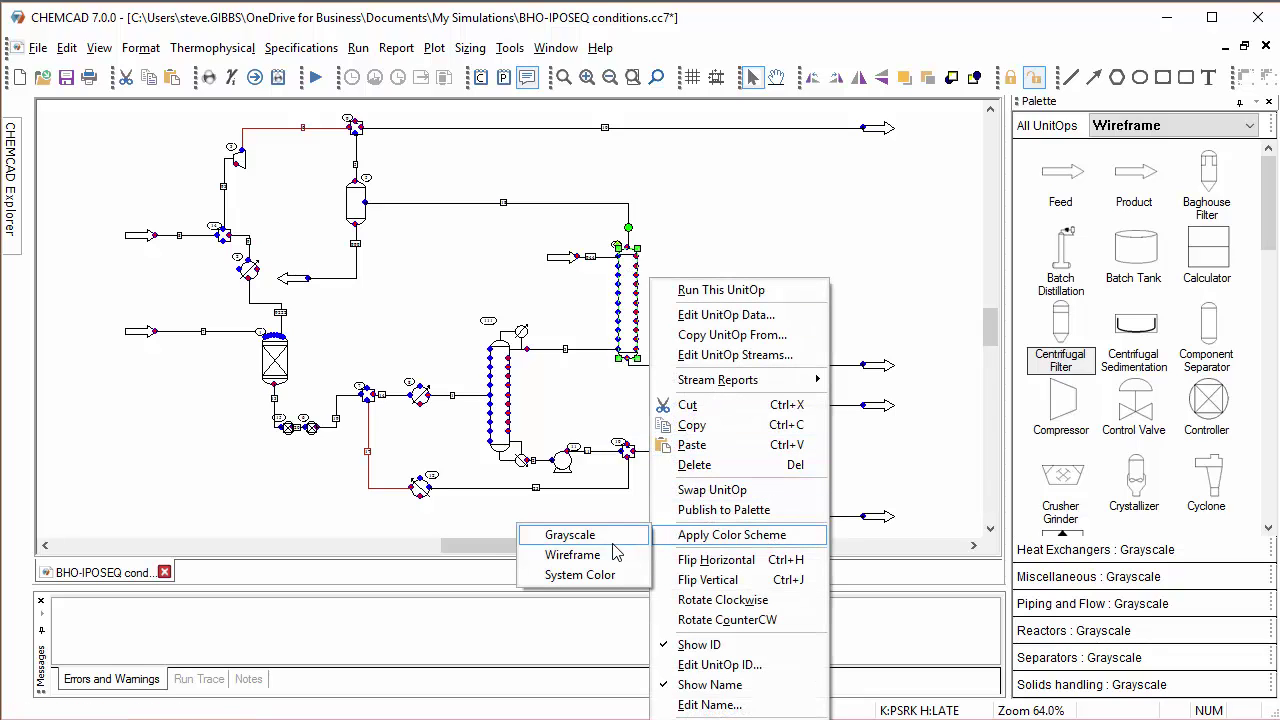
click(620, 575)
click(785, 288)
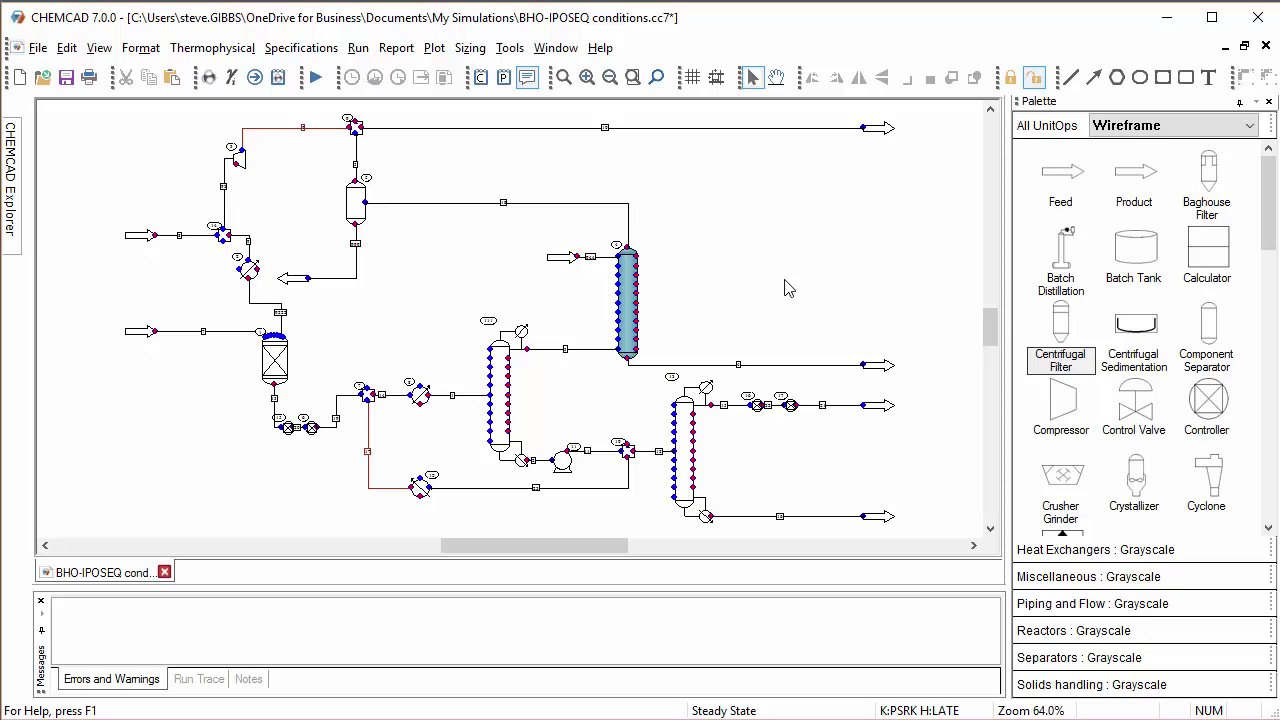
right_click(628, 311)
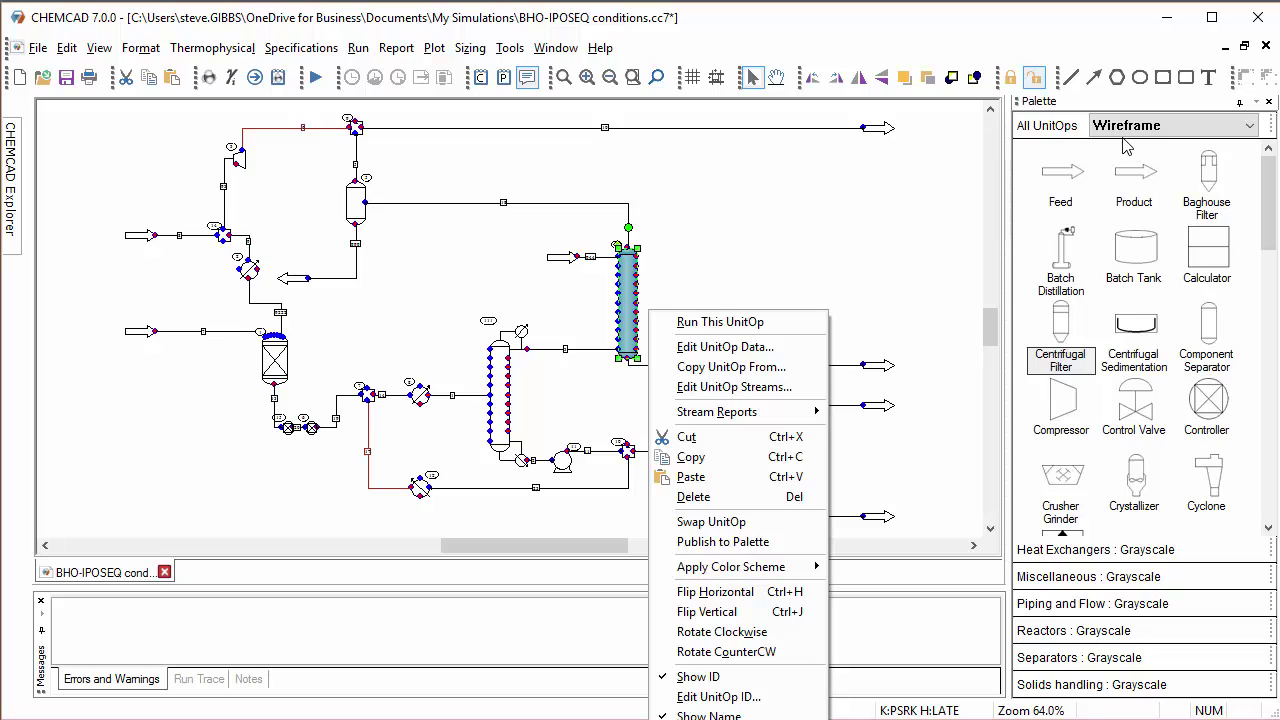
- Create a new colour scheme named 'Name' from the palette header's Apply Color Scheme options
right_click(1076, 134)
mouse_move(1178, 313)
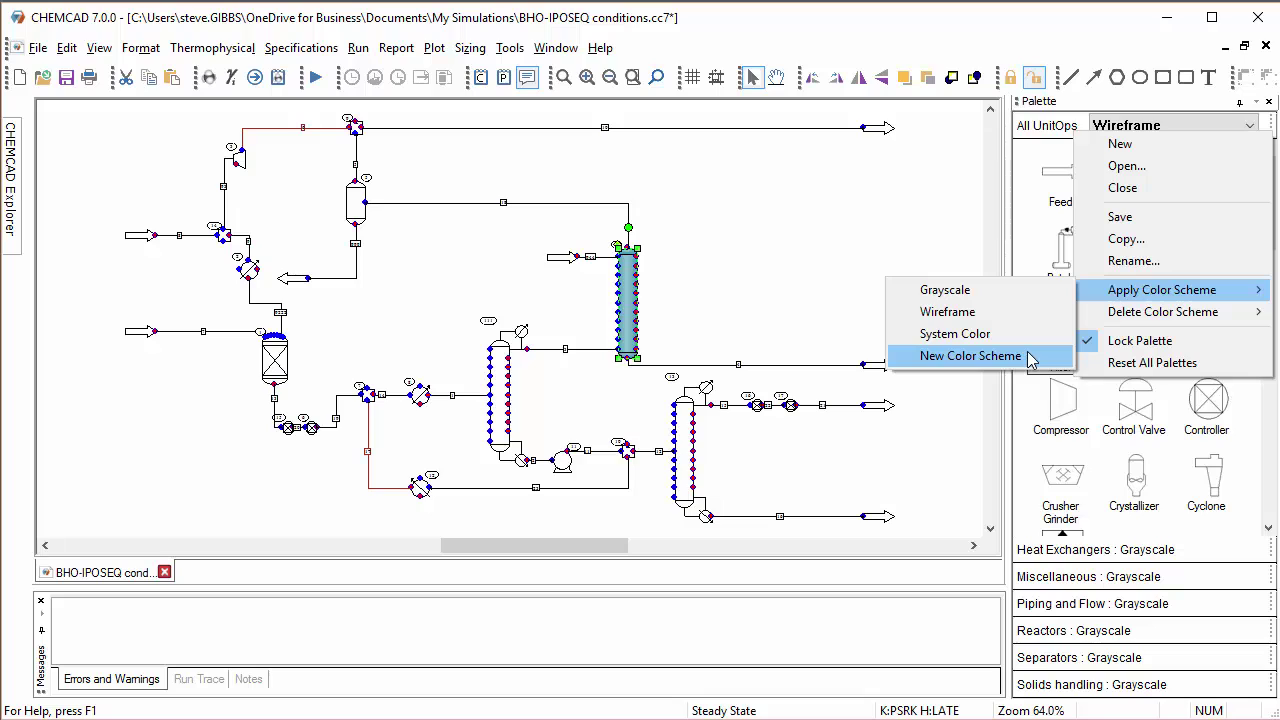
click(1030, 359)
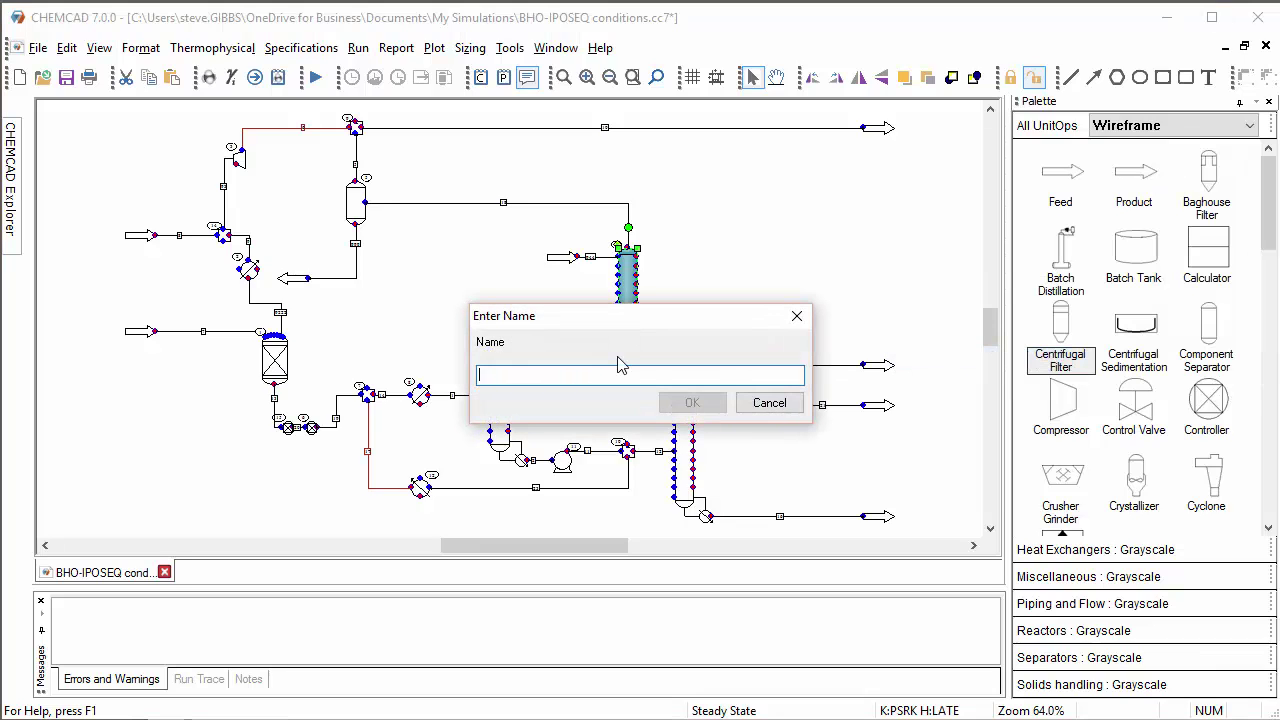
text(Nord)
key(Return)
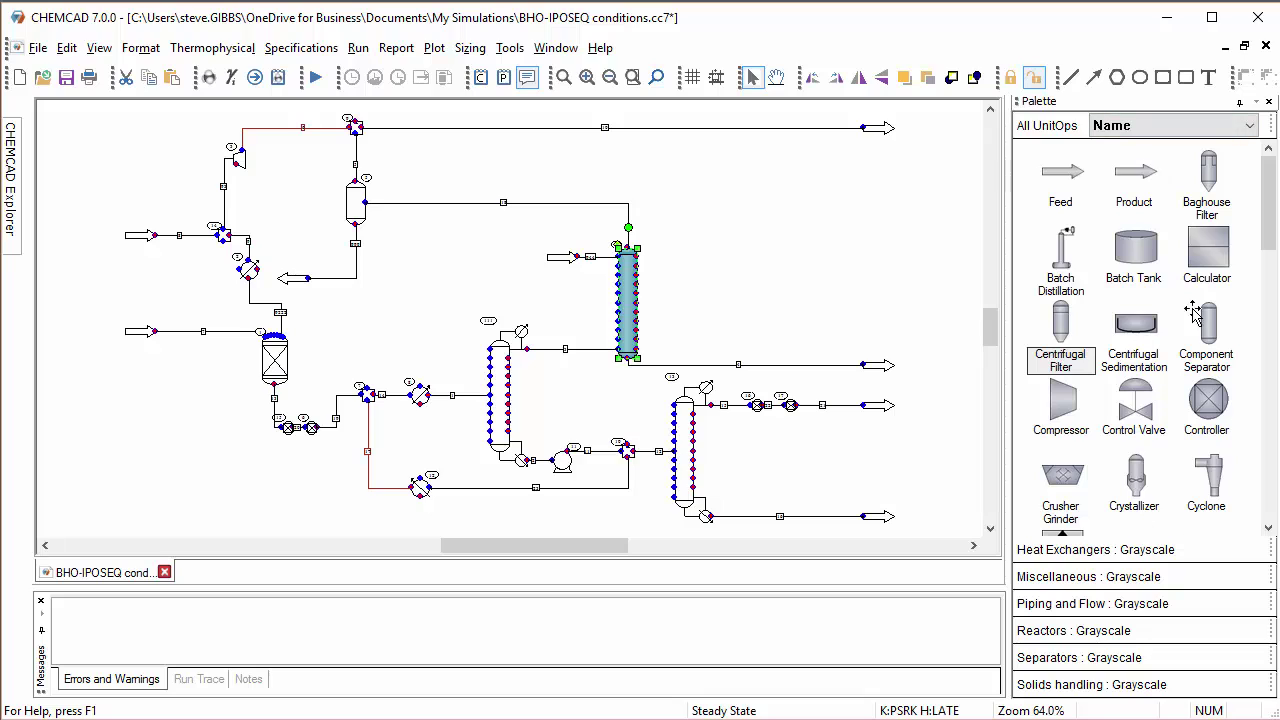
- Edit the Batch Tank colours in the Name scheme: bright cyan primary, lighter secondary shade
click(1150, 262)
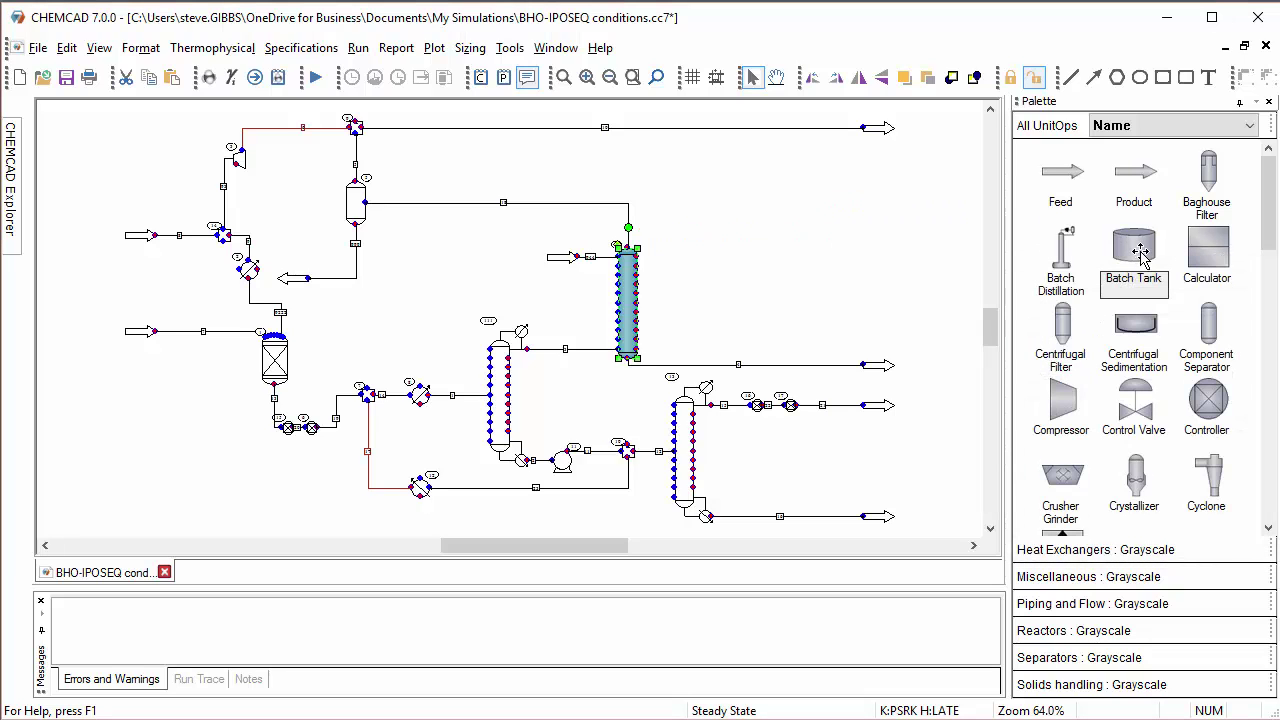
right_click(1141, 254)
click(1232, 345)
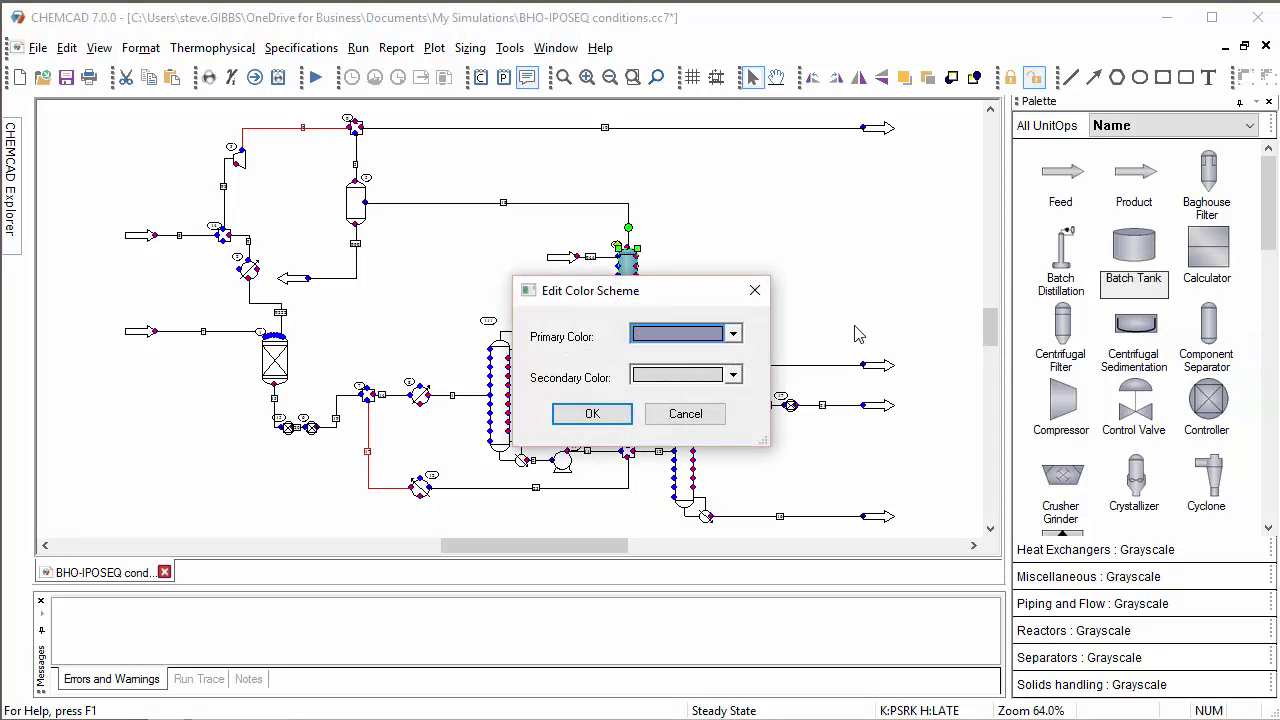
click(702, 340)
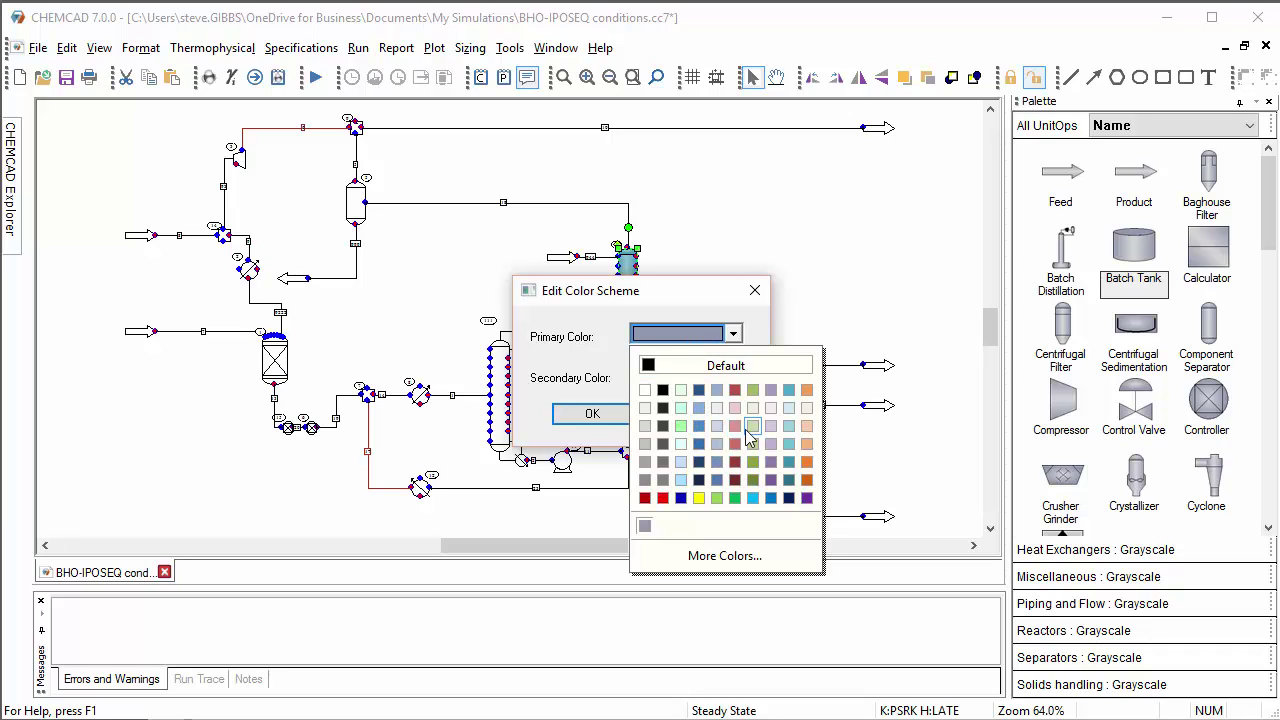
click(752, 497)
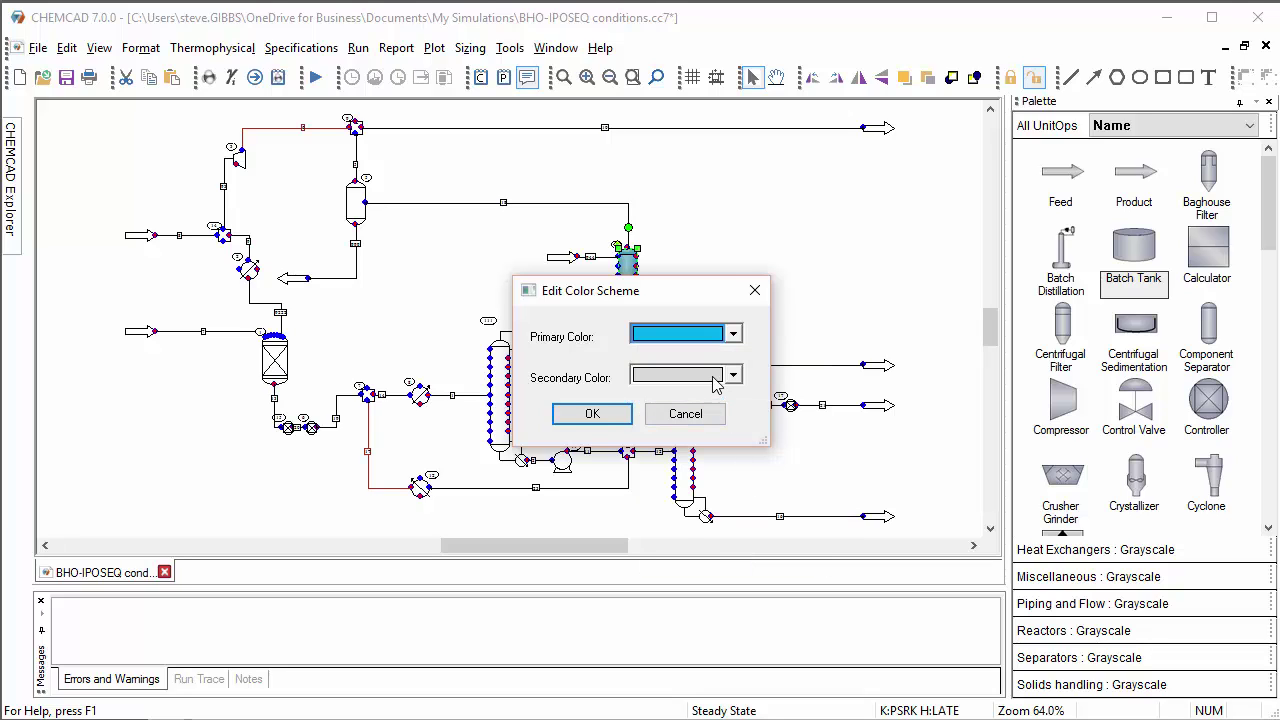
click(716, 385)
click(726, 457)
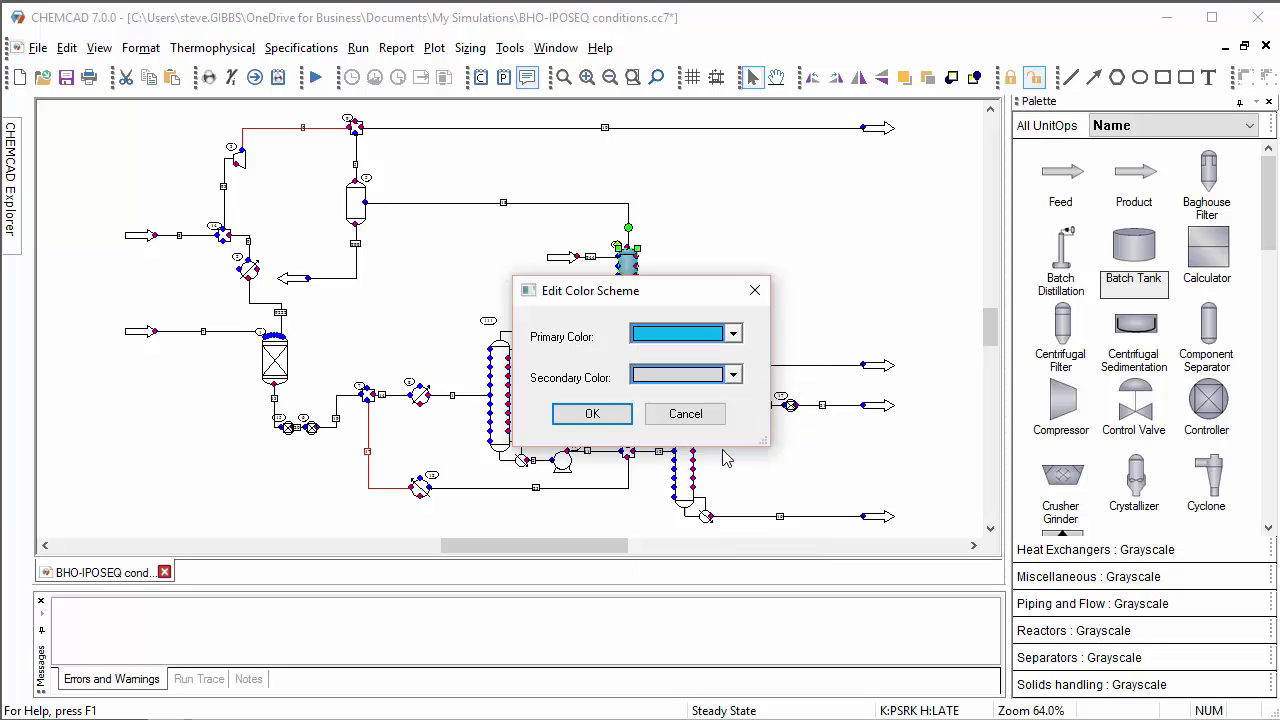
click(592, 413)
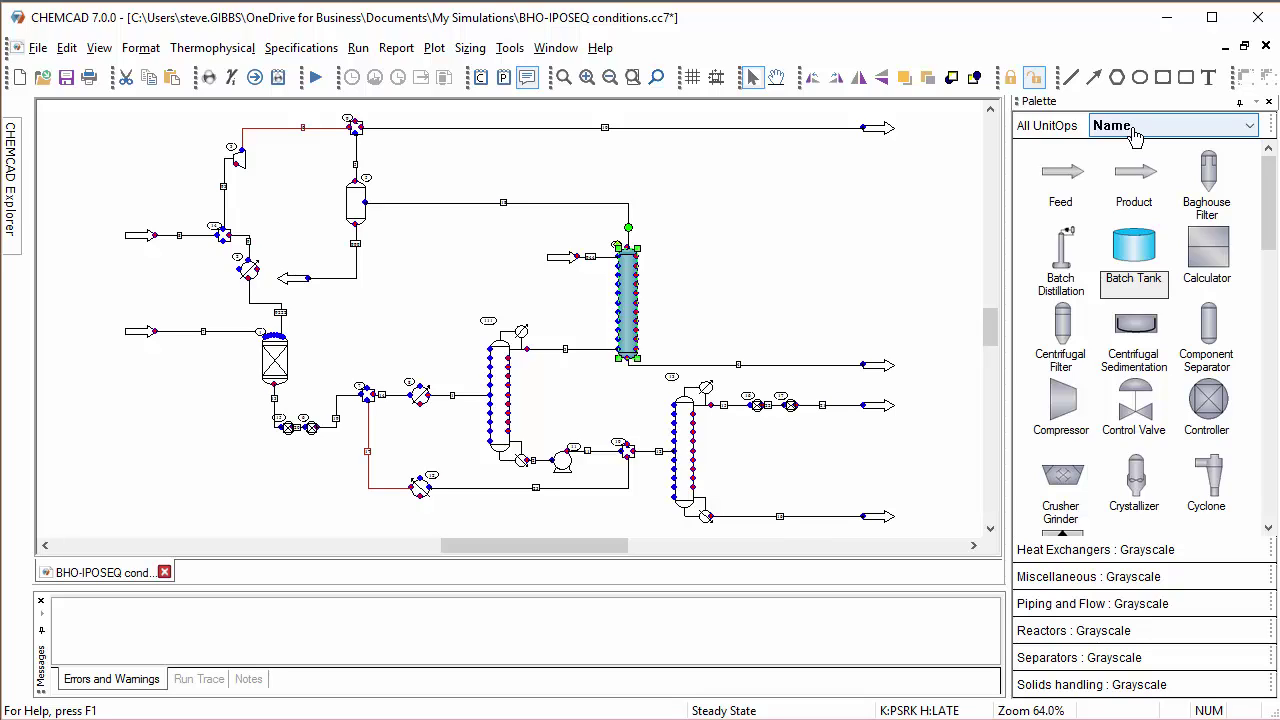
- Switch the All UnitOps palette back to the Grayscale scheme
click(1133, 133)
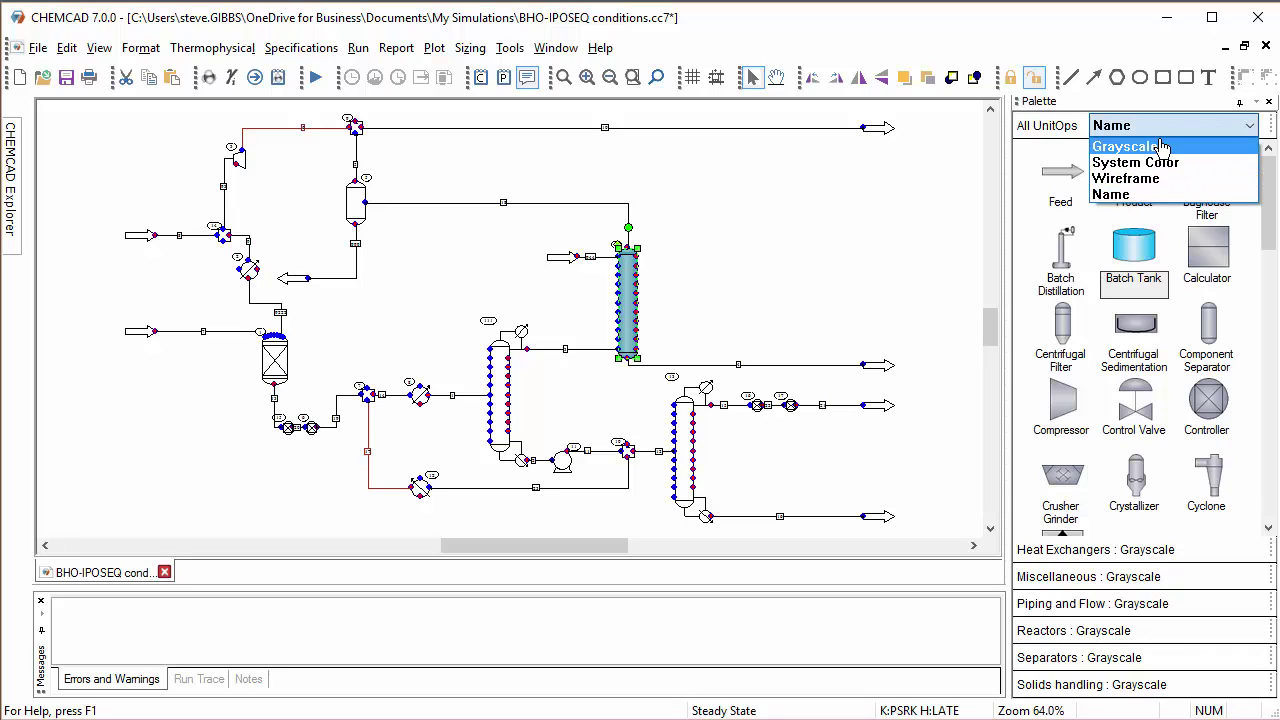
click(1161, 147)
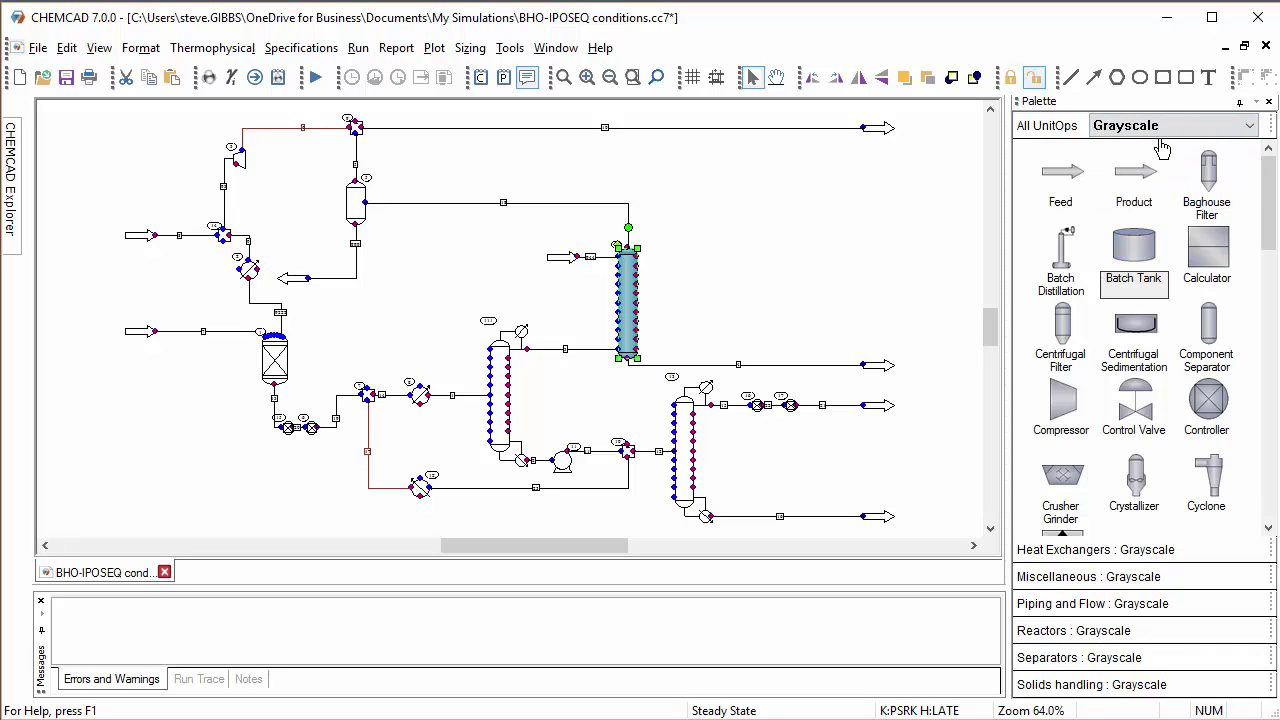